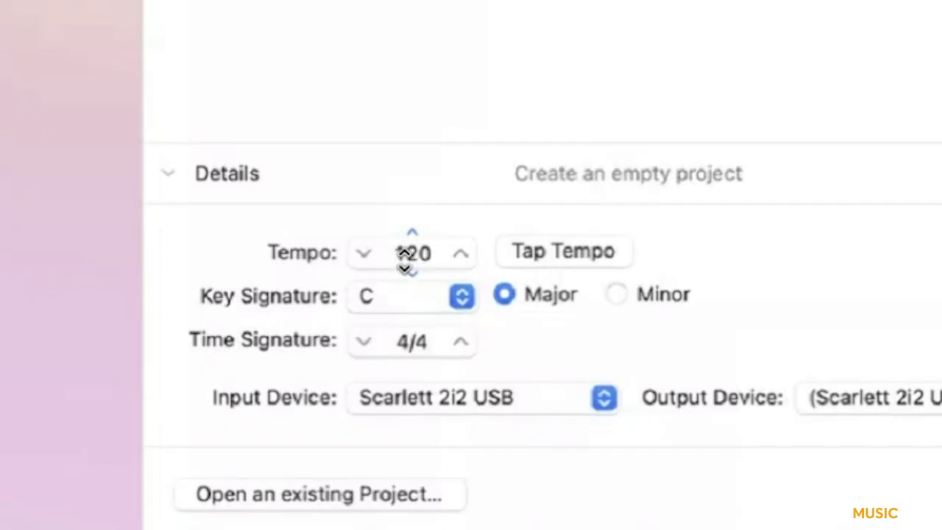
Step: Tap the tempo in until it reads 101, then show the key signature options
double_click(423, 253)
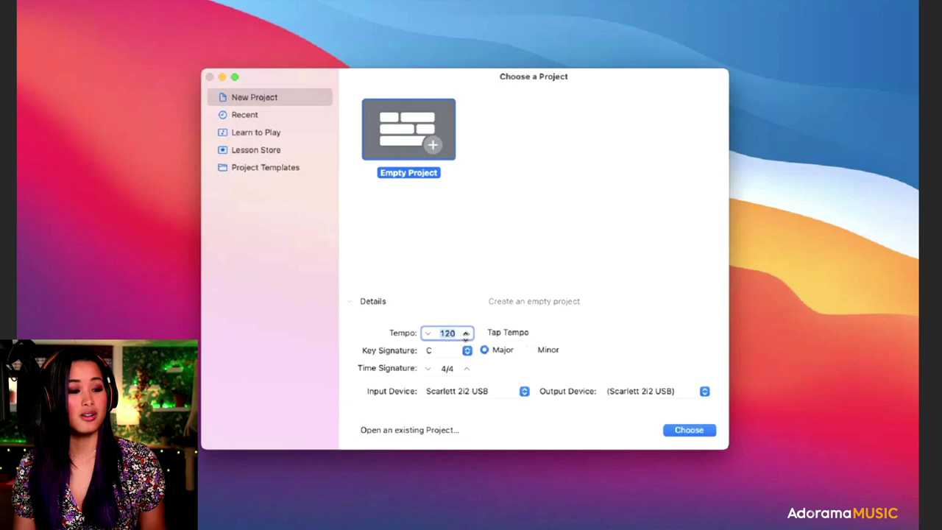
click(513, 334)
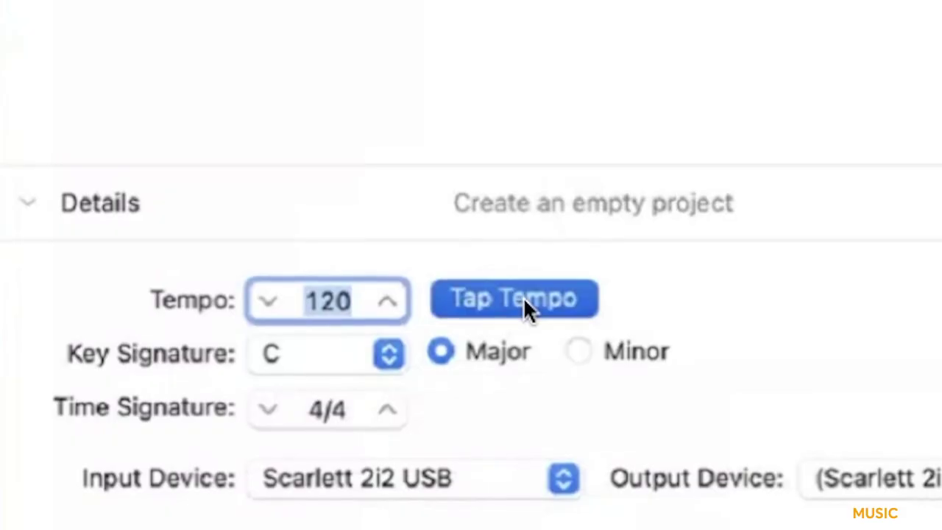
click(513, 334)
click(524, 295)
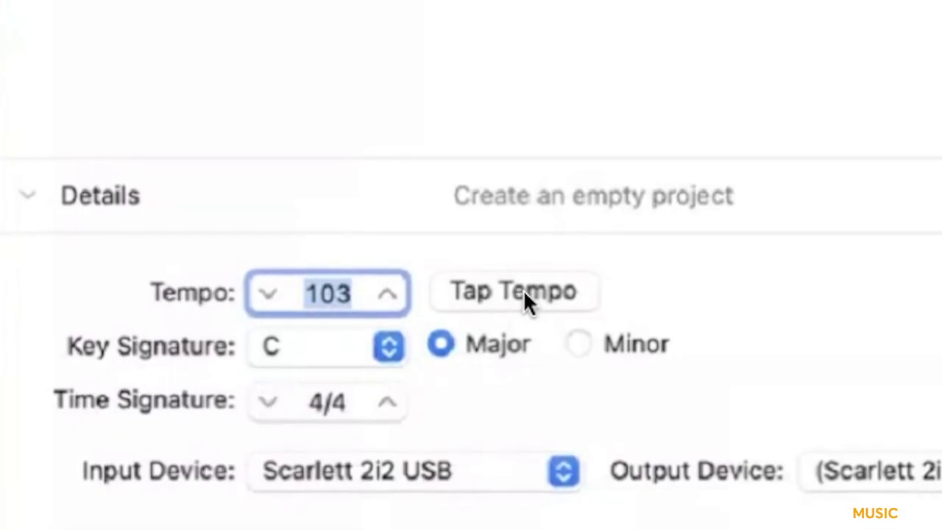
click(523, 292)
click(523, 287)
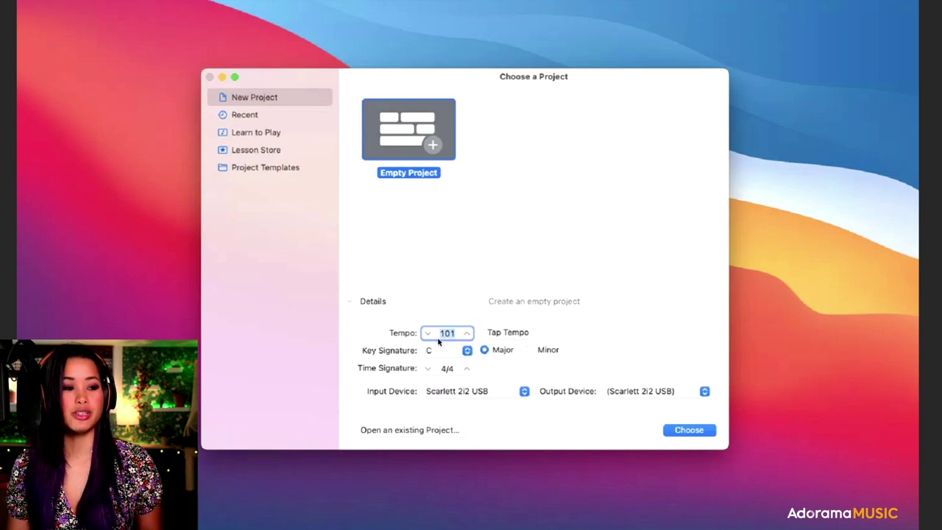
click(439, 350)
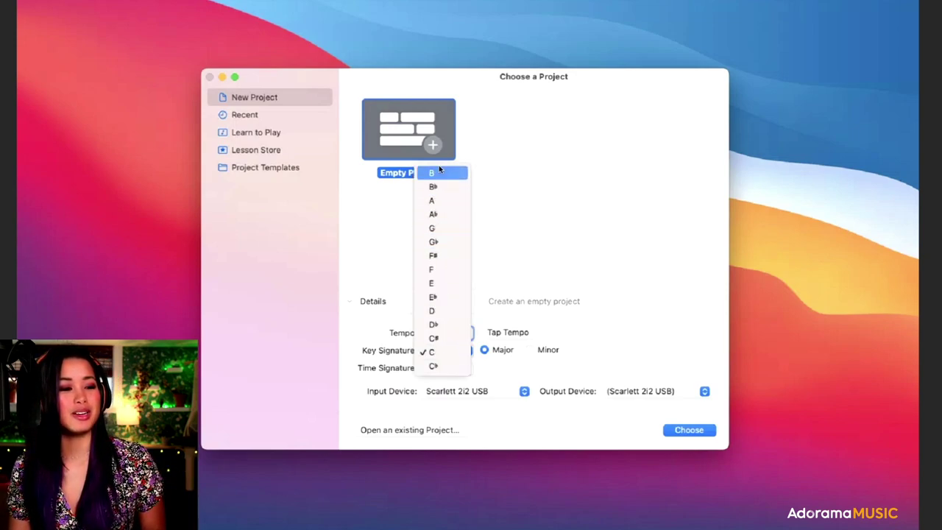
Step: Keep the key at C and settle on Major after toggling between minor and major
click(440, 352)
click(633, 400)
click(471, 401)
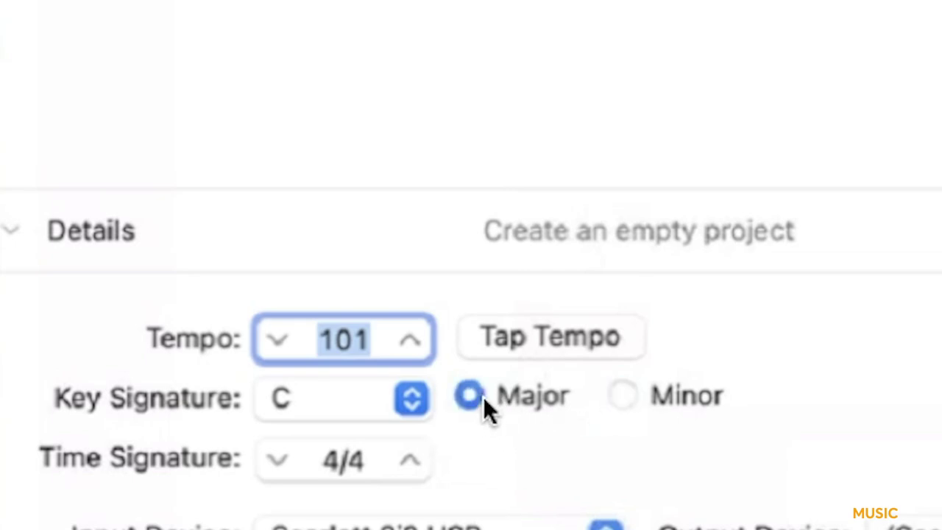
click(659, 397)
click(468, 397)
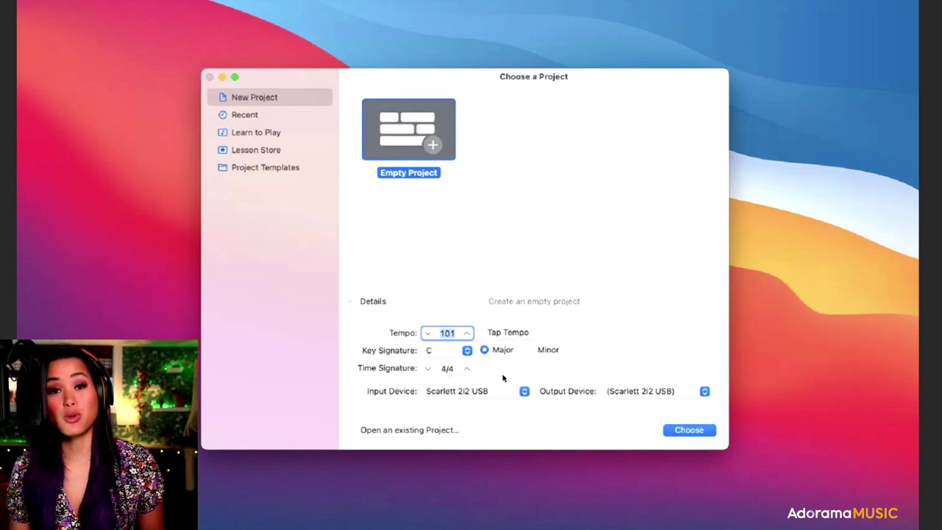
Step: Keep Scarlett 2i2 USB as the input device and create the empty project
click(451, 395)
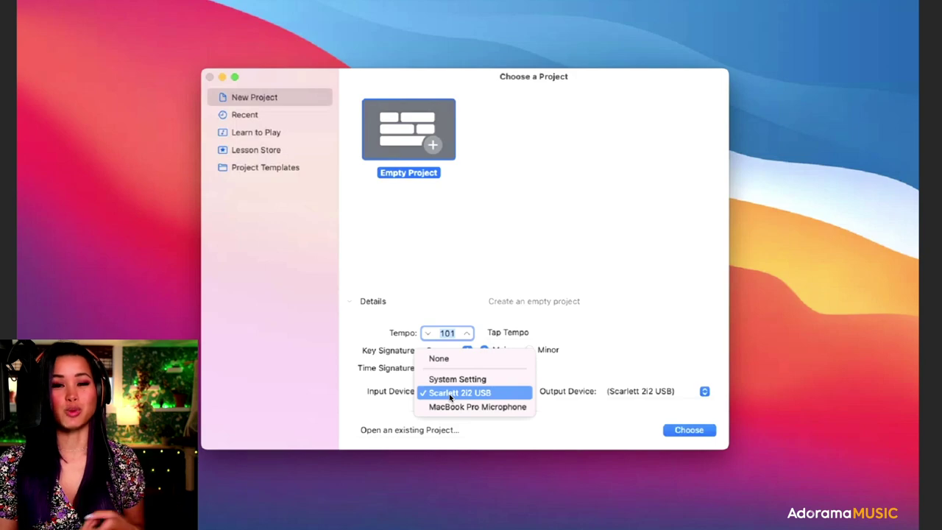
click(639, 396)
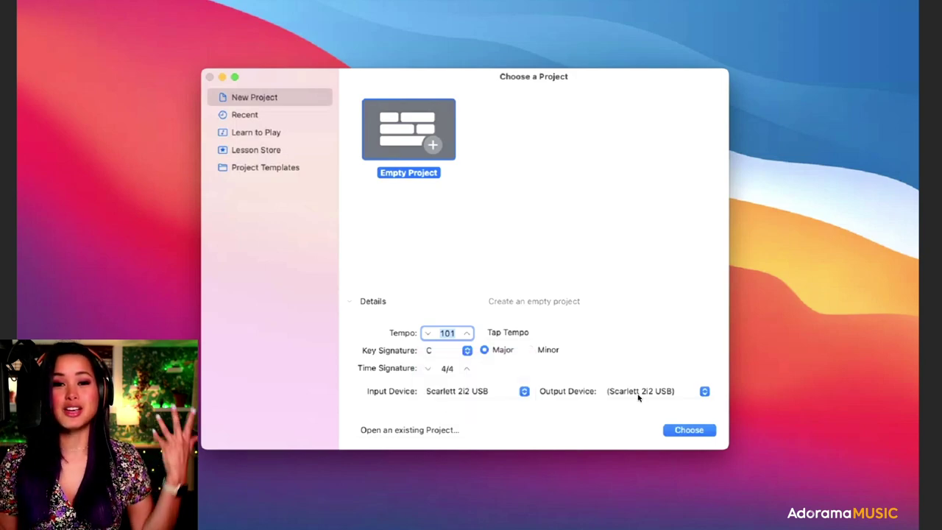
click(690, 433)
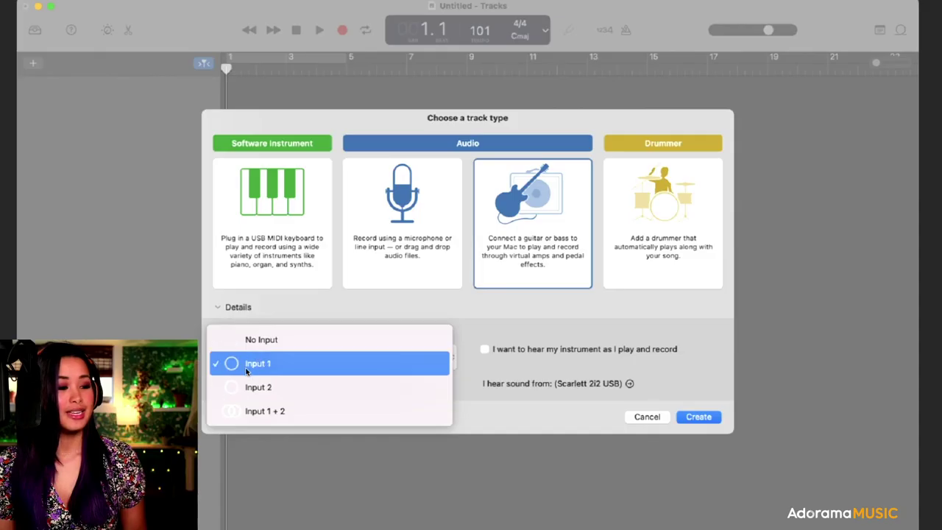
Step: Keep Input 1 as the guitar track input and turn on instrument monitoring while playing and recording
click(241, 370)
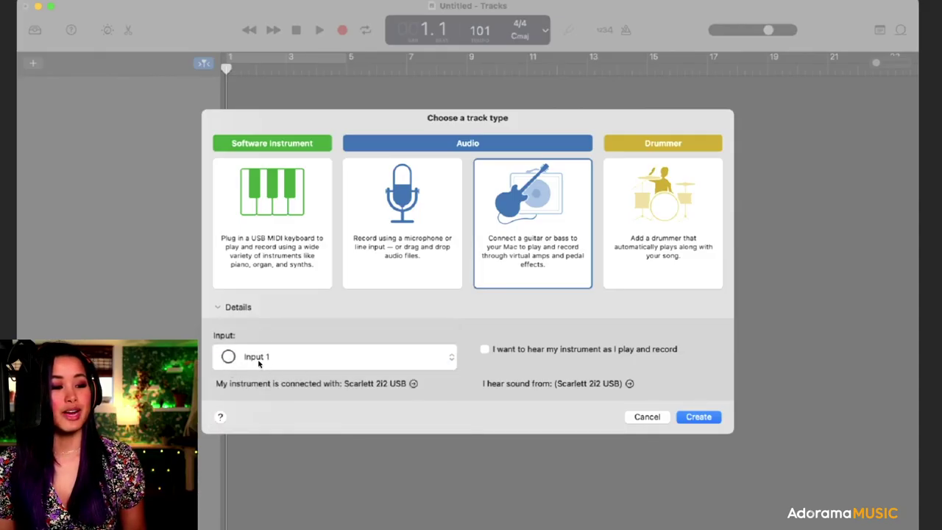
click(258, 362)
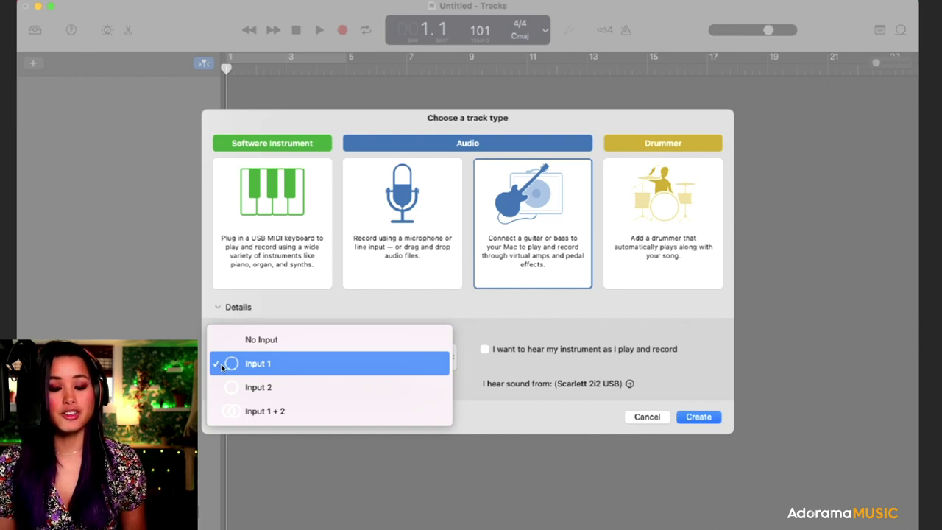
click(267, 363)
click(311, 361)
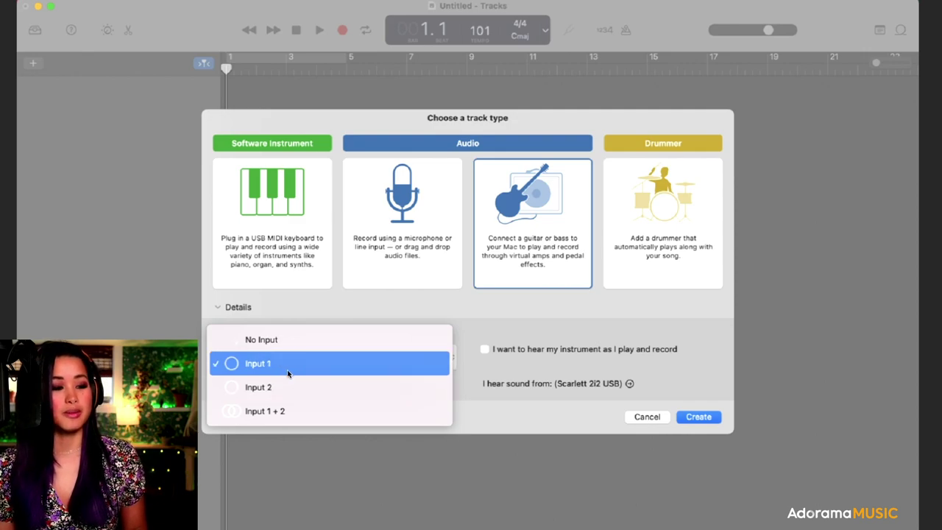
click(478, 324)
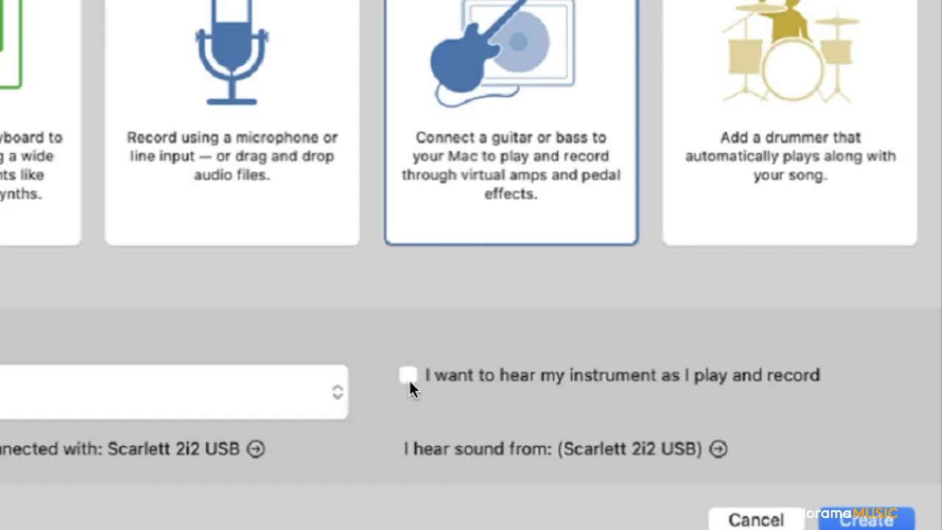
click(408, 376)
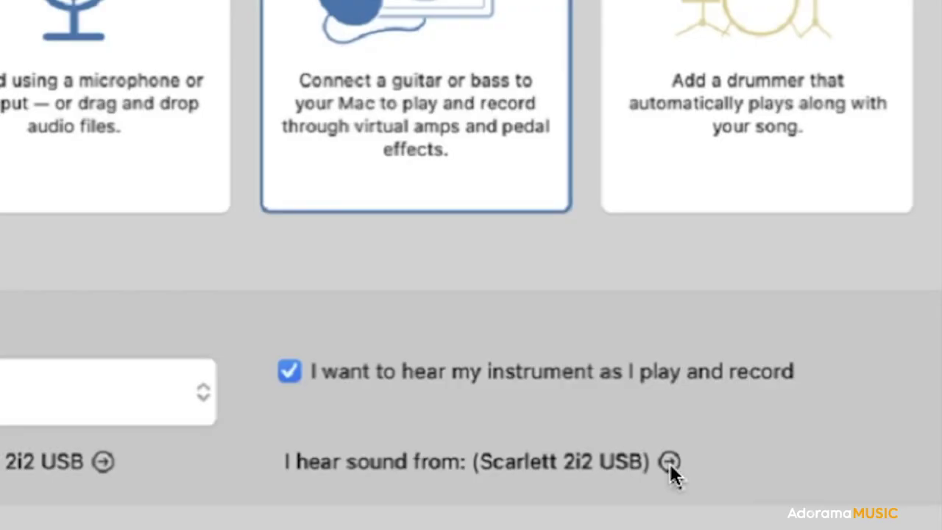
click(670, 461)
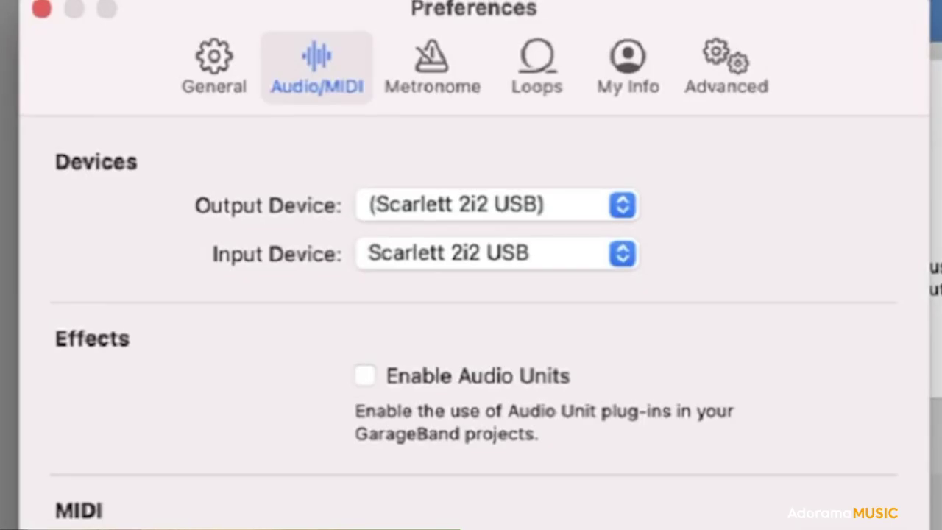
click(541, 214)
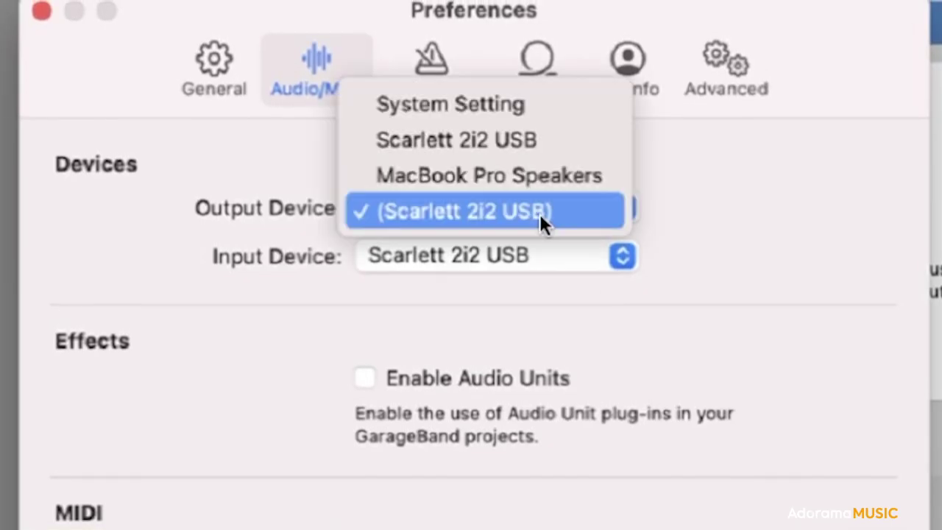
click(489, 215)
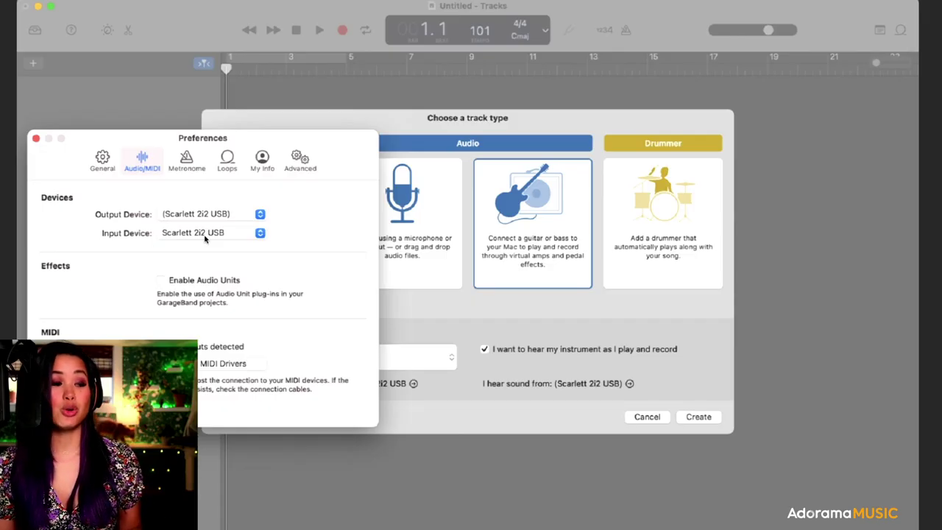
click(205, 235)
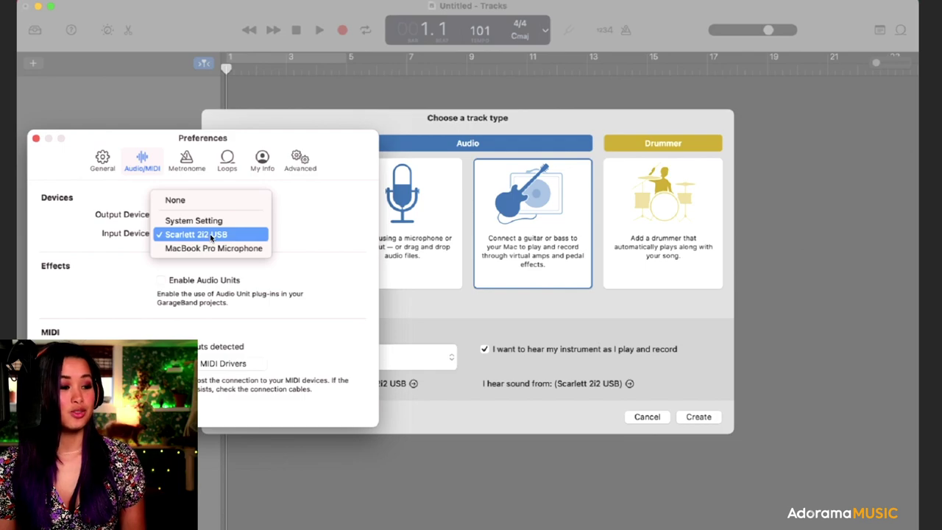
click(210, 235)
key(super+w)
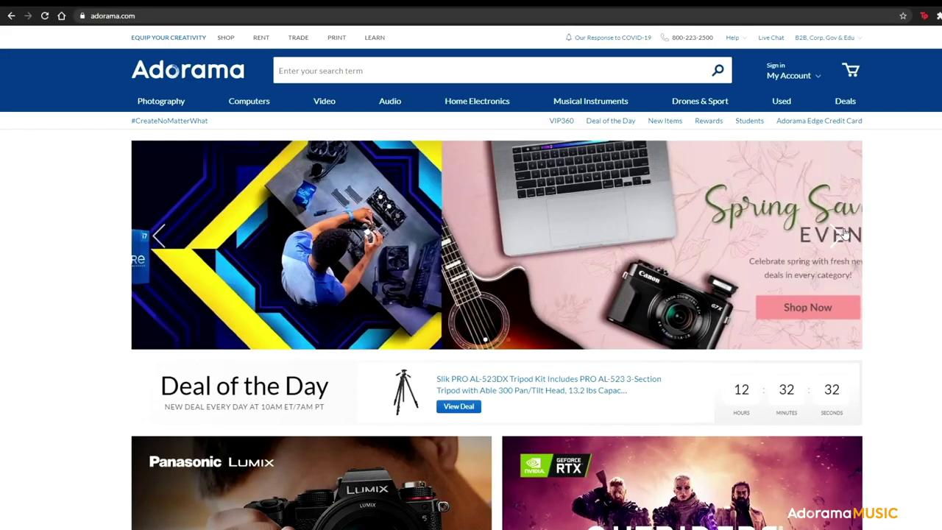
Step: Scroll Adorama's Musical Instruments page down to the Popular Categories section
scroll(719, 184, down, 5)
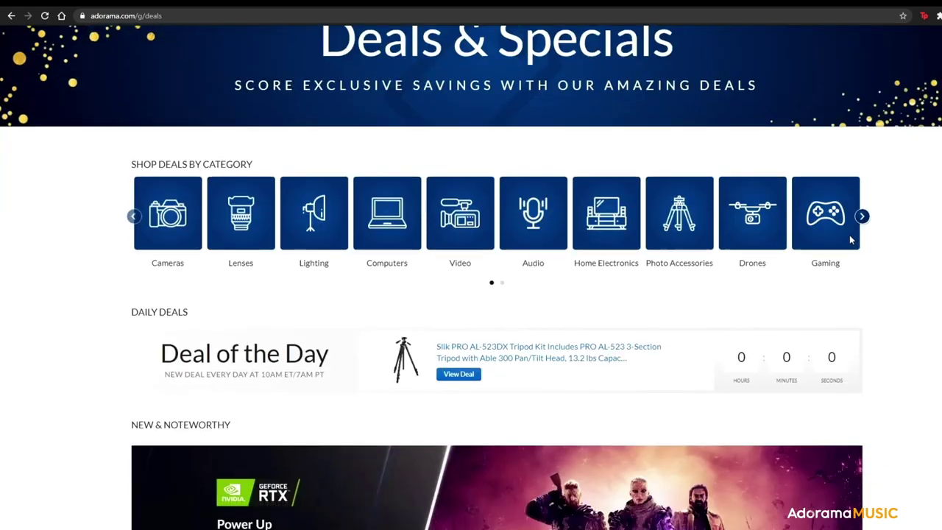
scroll(851, 242, down, 5)
scroll(850, 242, down, 4)
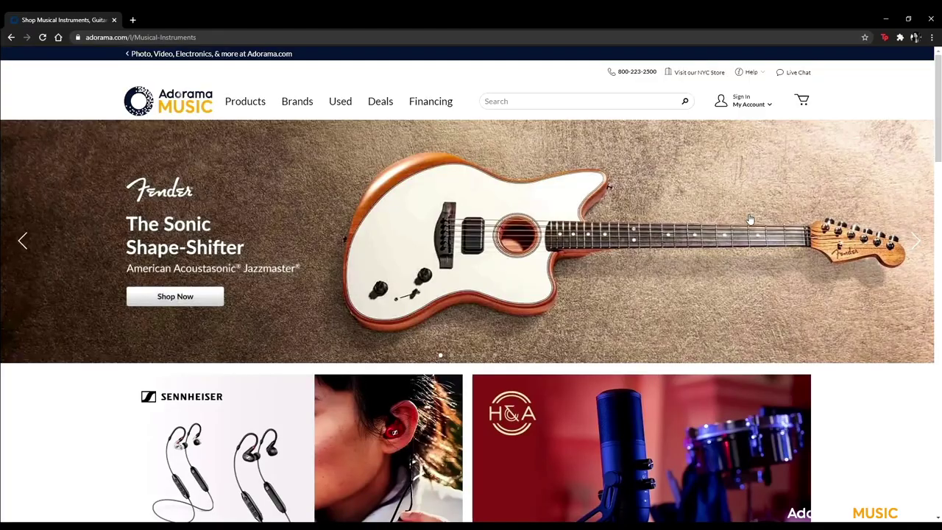
scroll(748, 218, down, 3)
scroll(748, 218, down, 3)
scroll(750, 218, down, 3)
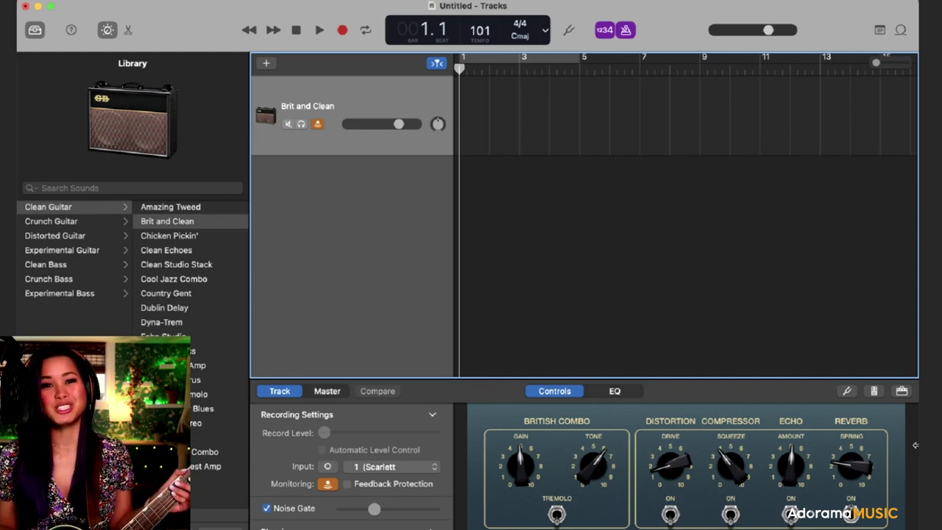
Step: Audition Brit and Clean, Chicken Pickin' and Clean Echoes, ending on Clean Studio Stack
click(191, 223)
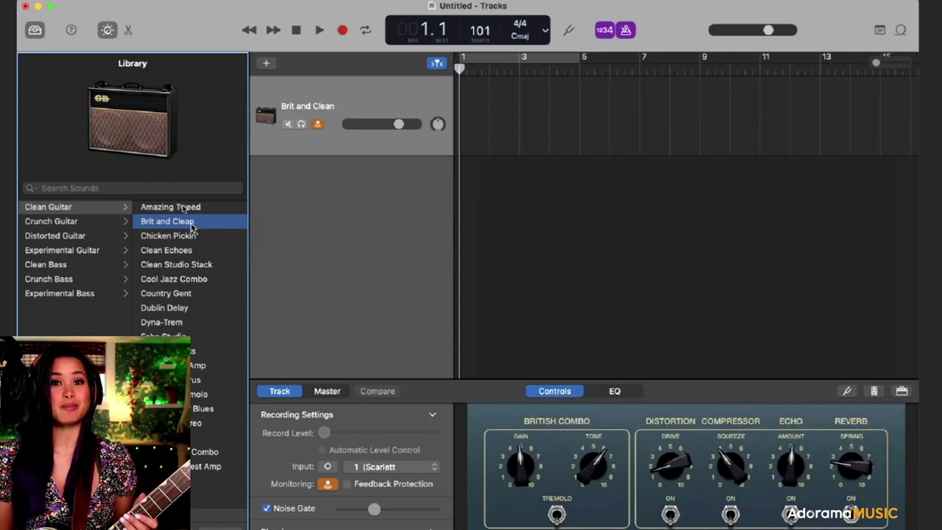
click(190, 235)
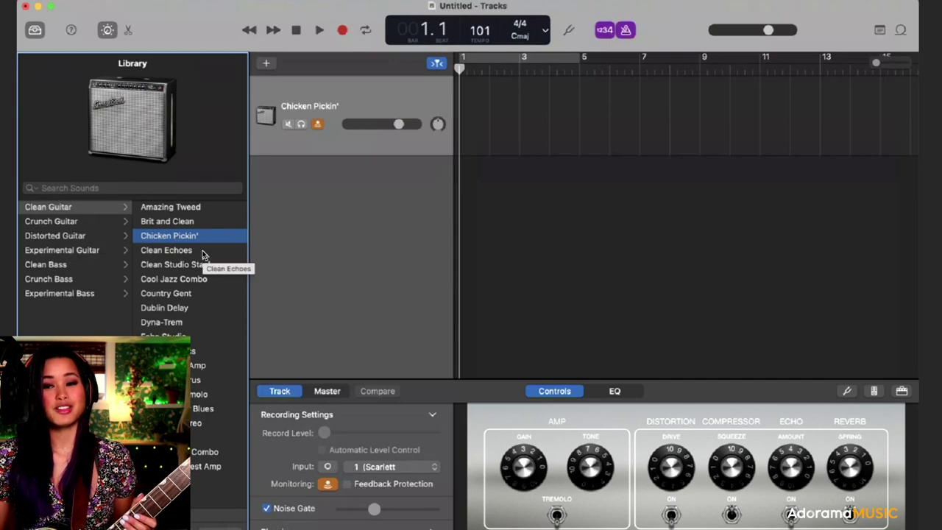
click(204, 253)
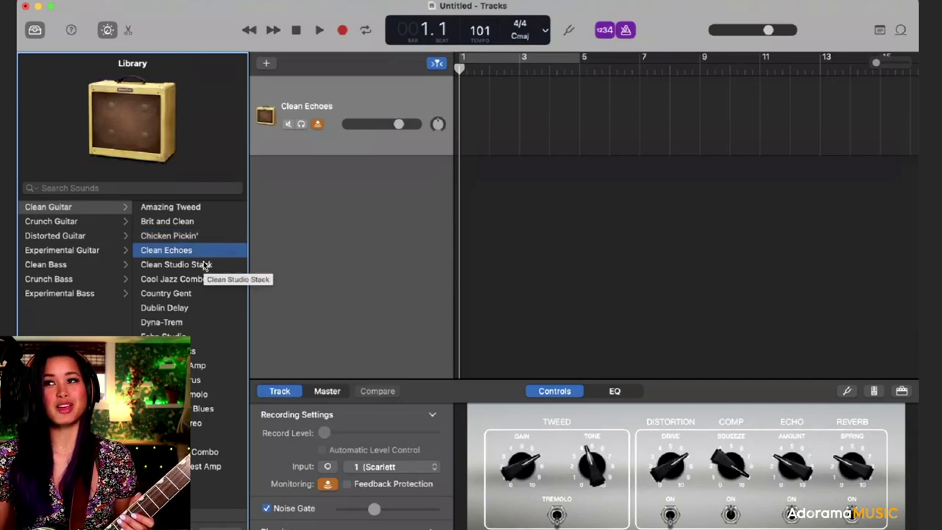
click(205, 266)
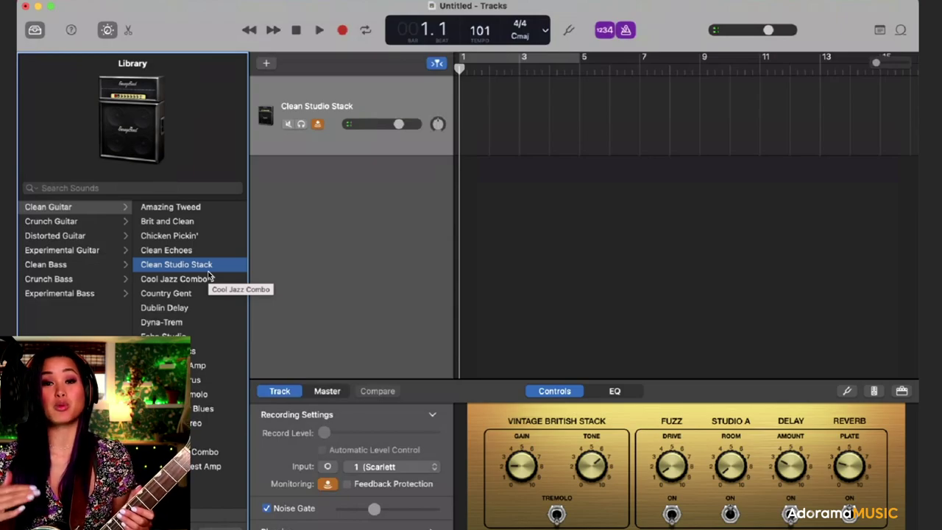
click(170, 222)
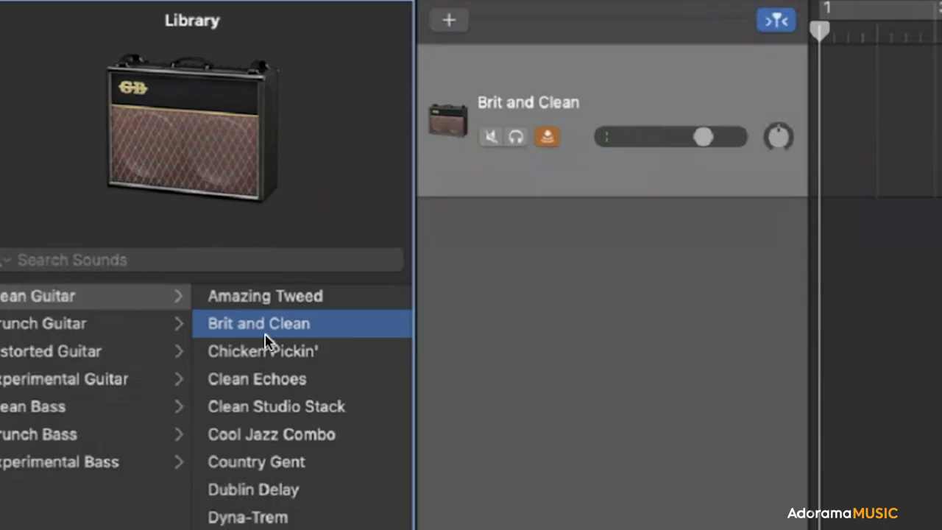
click(271, 352)
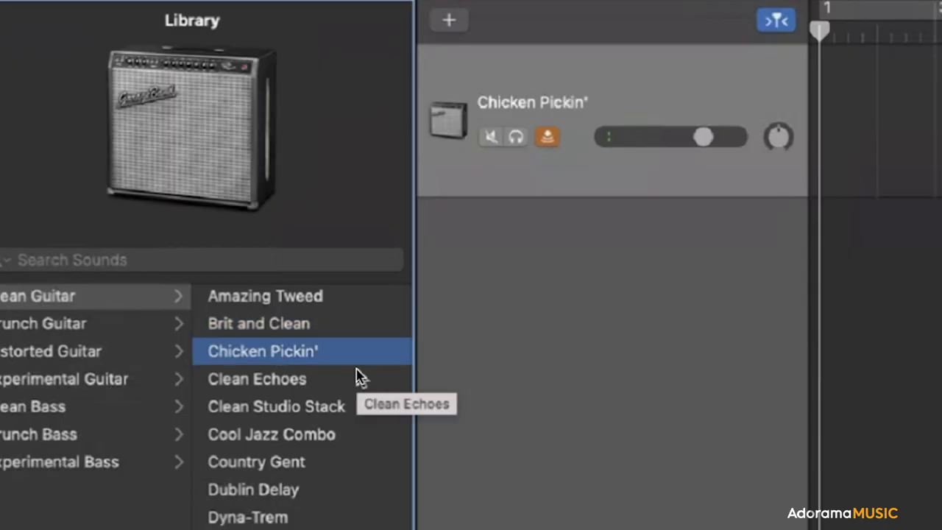
click(347, 412)
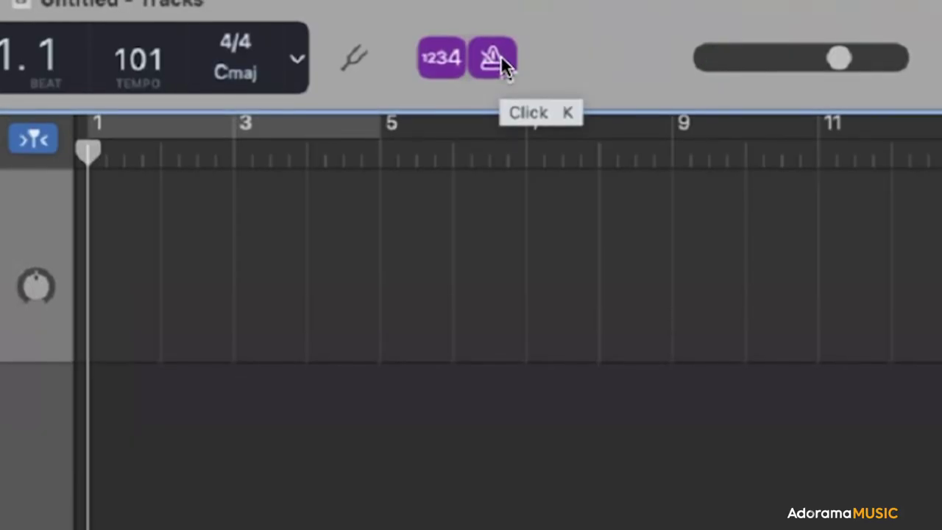
Step: Turn off the metronome click
click(501, 56)
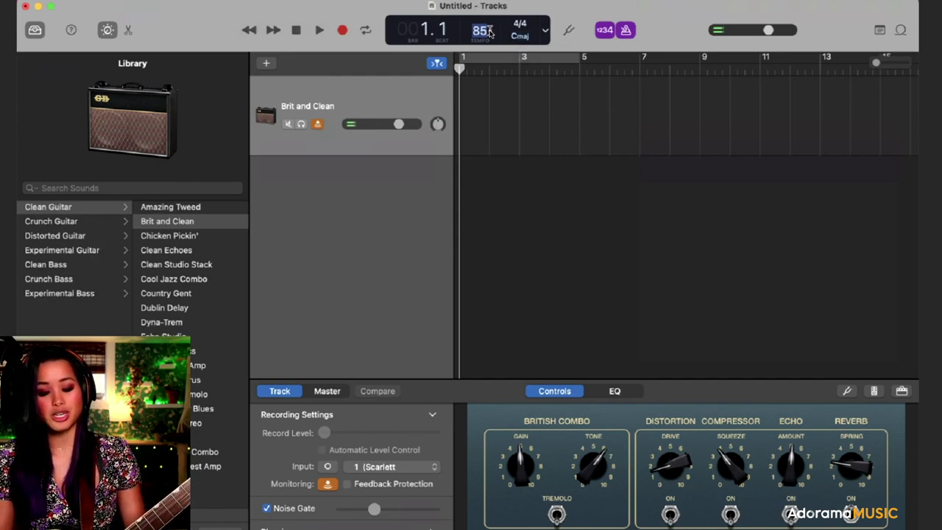
Step: Raise the tempo to 90 and record a four-bar electric guitar take on Brit and Clean
drag(489, 30, 487, 22)
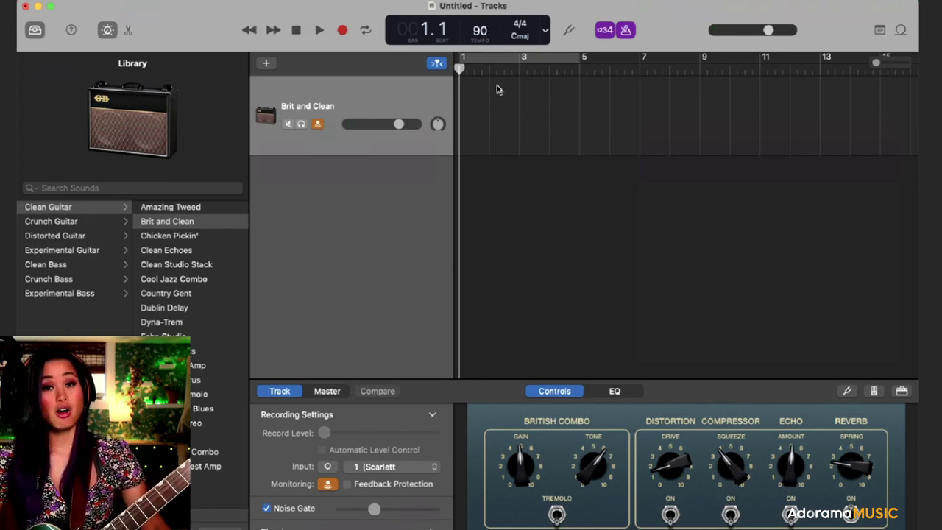
key(r)
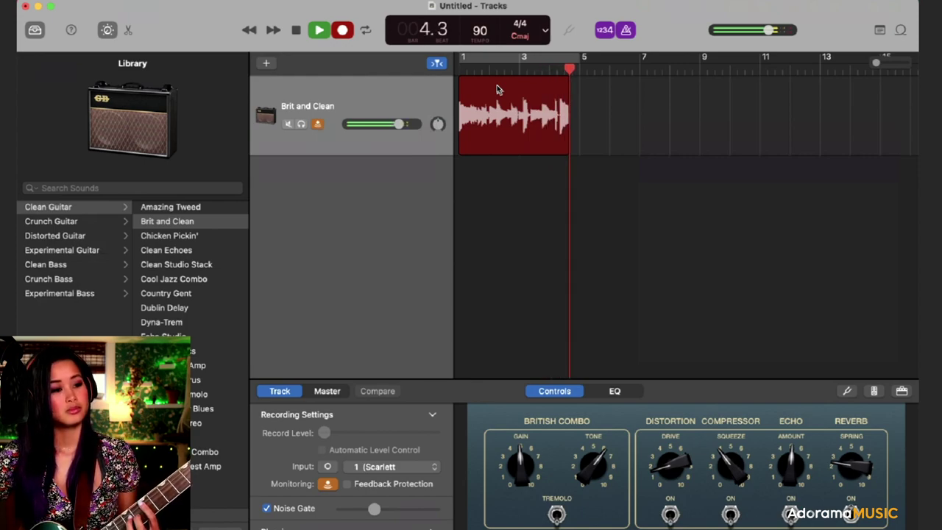
key(space)
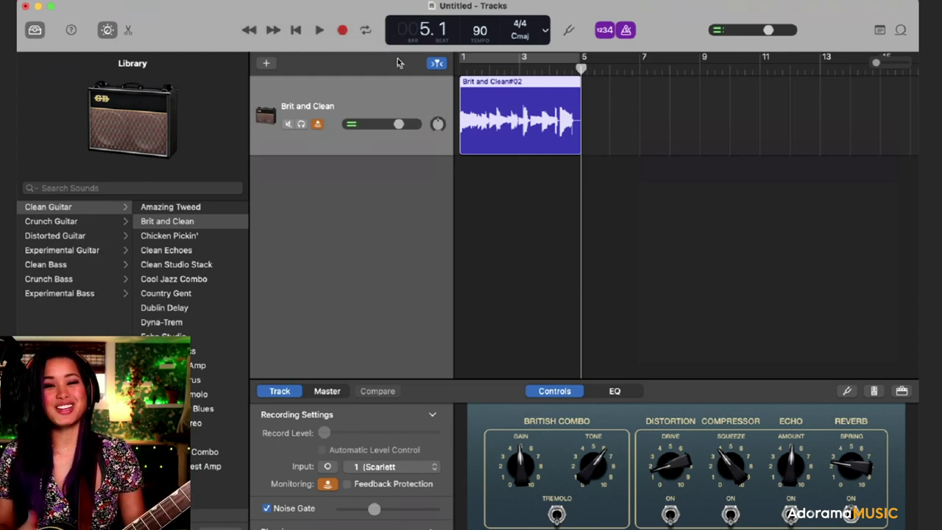
click(477, 69)
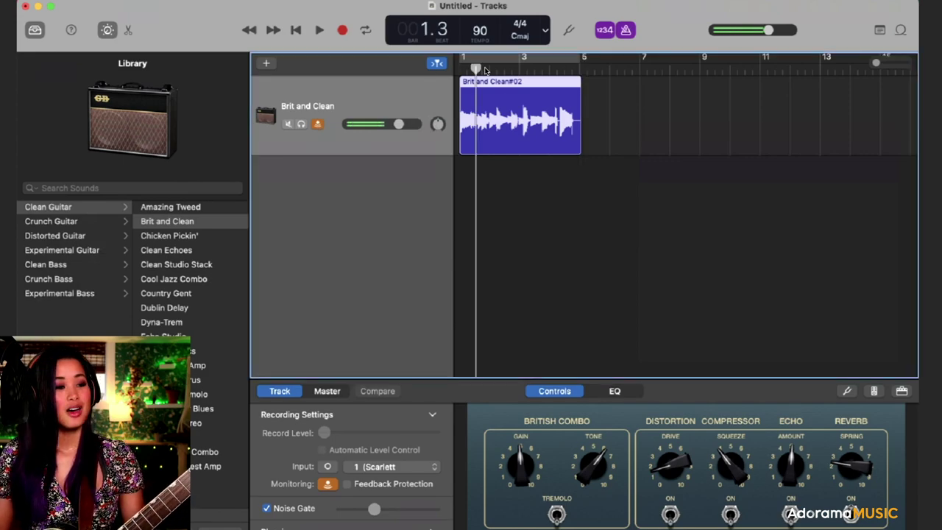
key(space)
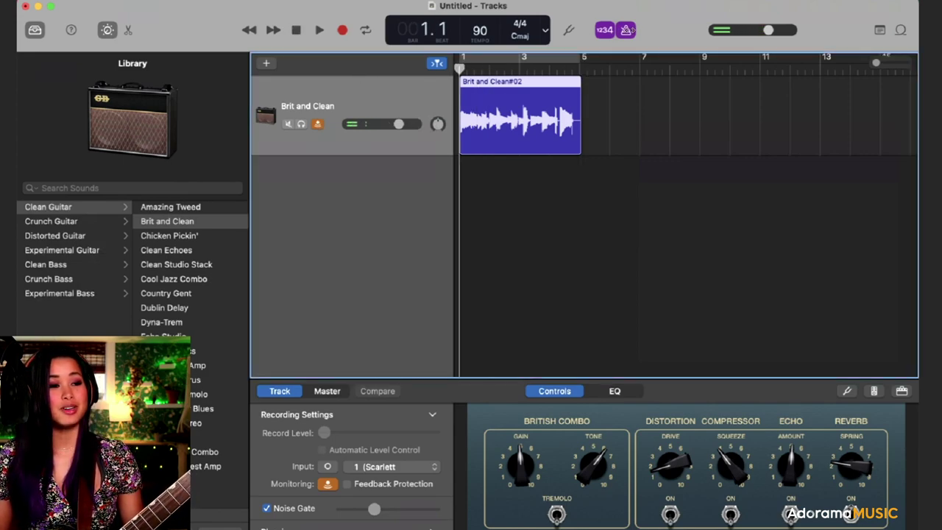
key(space)
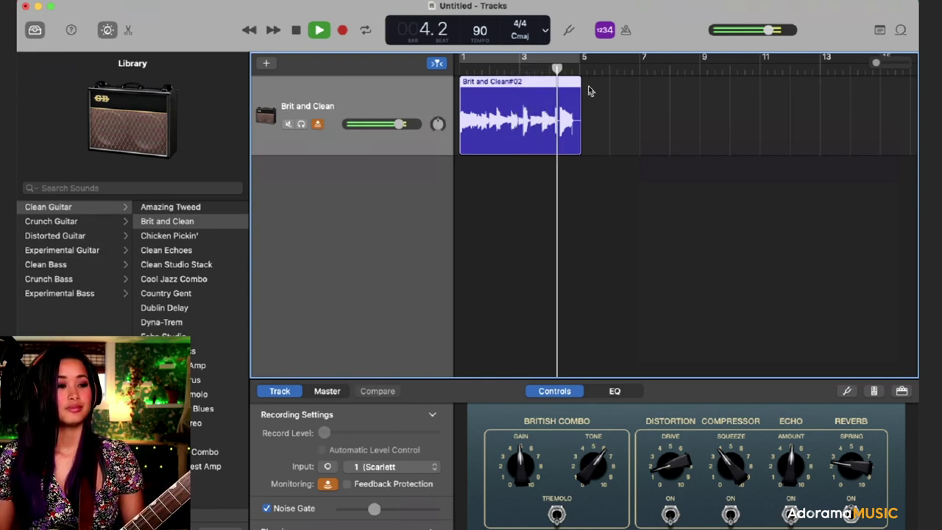
key(space)
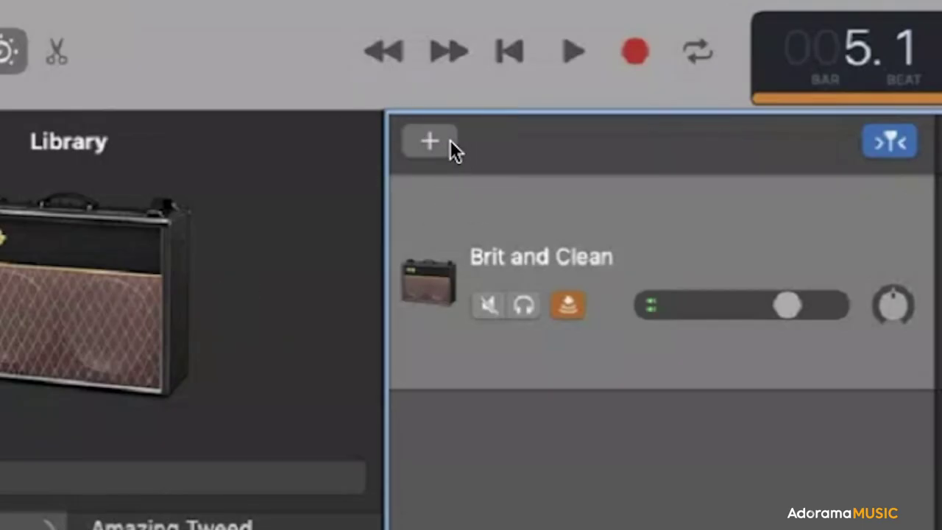
Step: Create a second guitar/bass amp track and select both Brit and Clean track headers
click(449, 141)
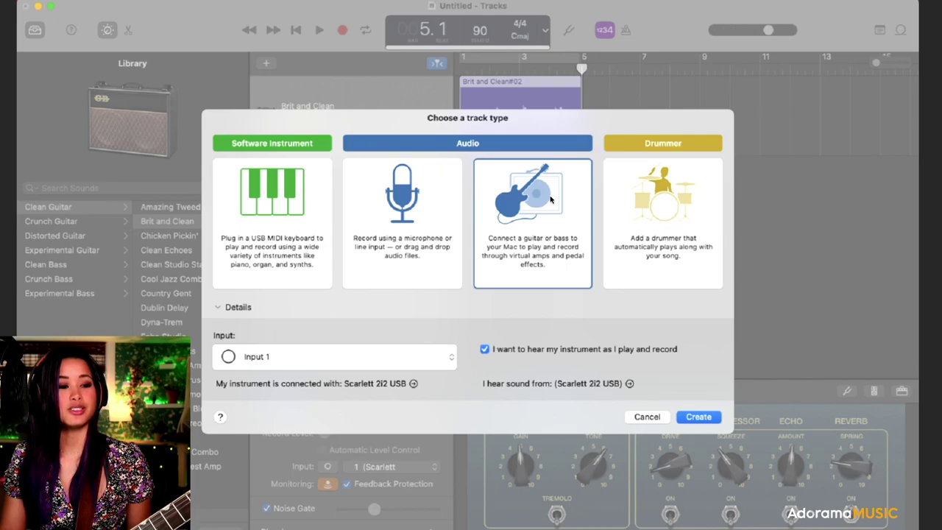
click(705, 416)
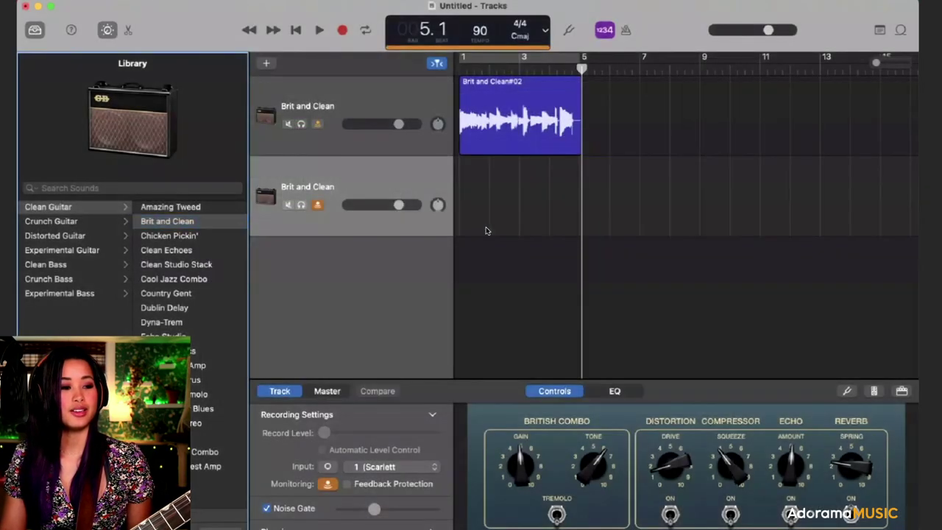
click(513, 270)
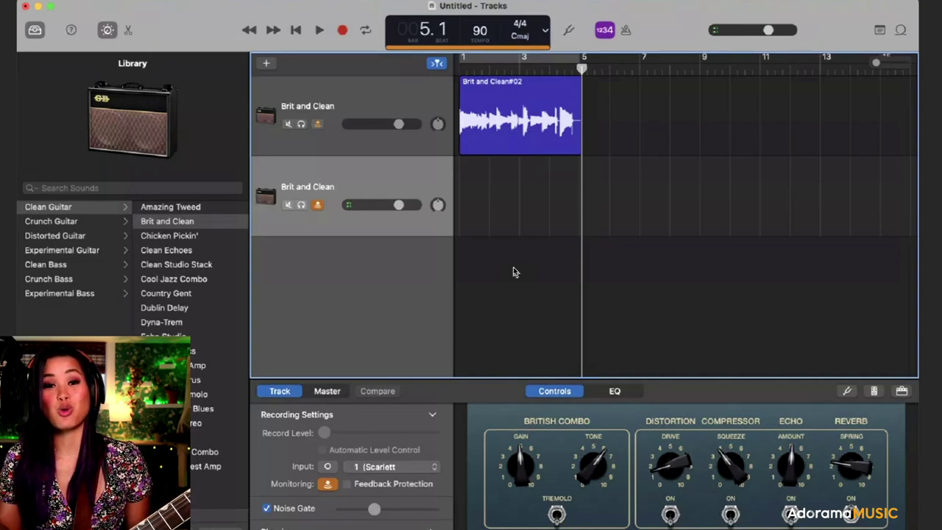
click(378, 101)
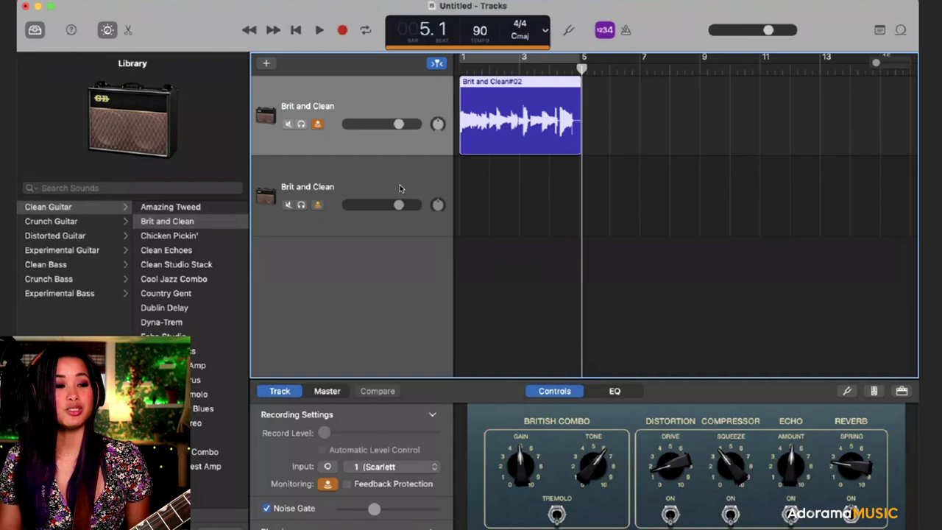
click(387, 168)
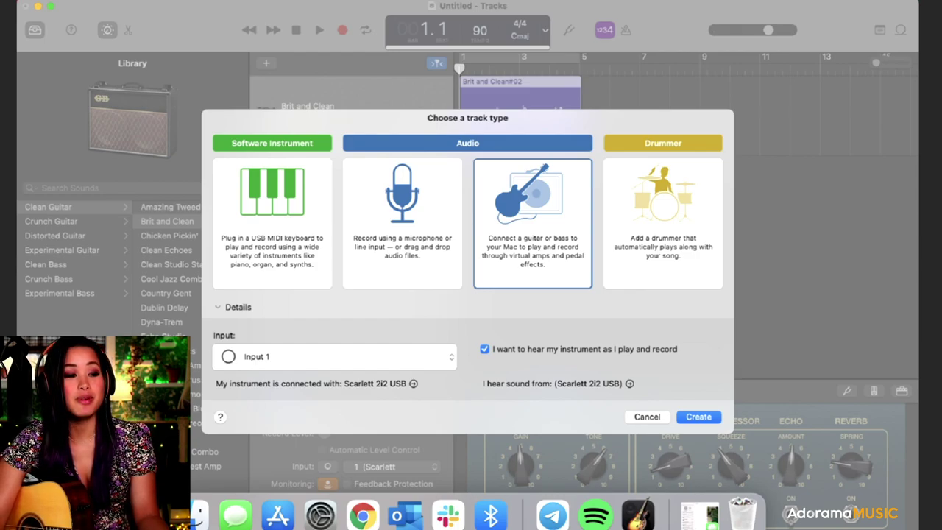
Step: Create the microphone Audio track, Audio 2
click(408, 208)
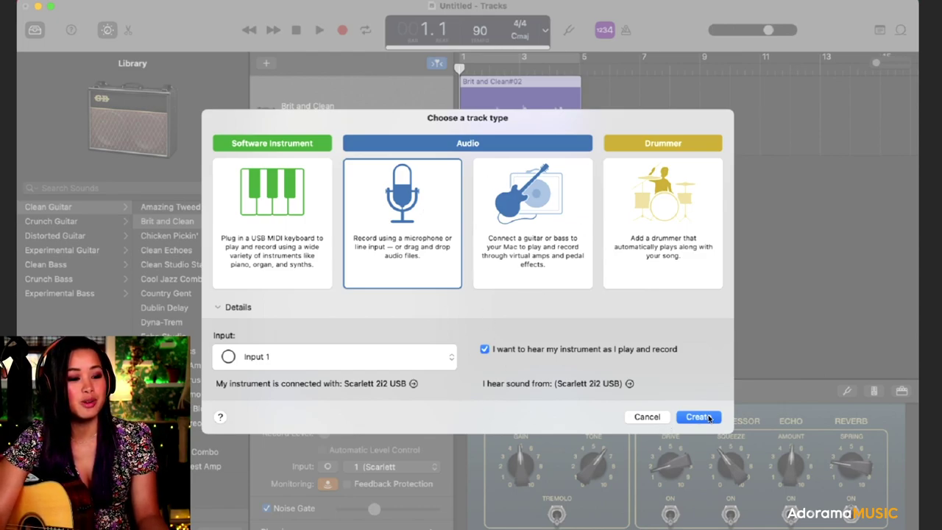
click(710, 417)
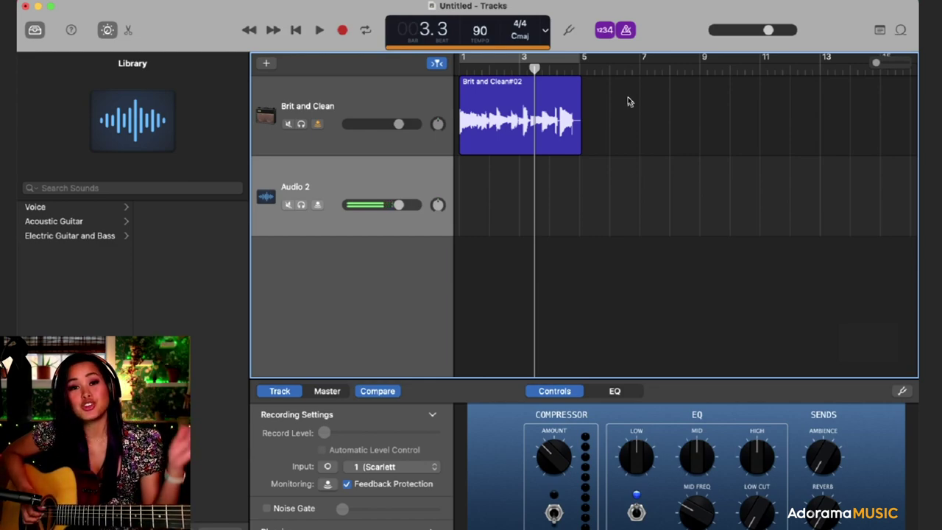
Step: Record the acoustic take Untitled_2#04 onto Audio 2, spanning about bars 4 to 9
key(r)
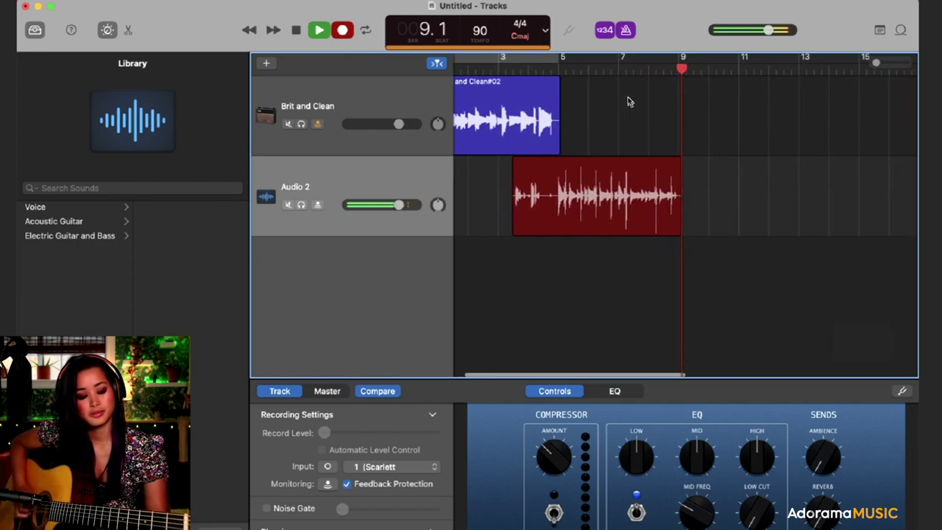
key(space)
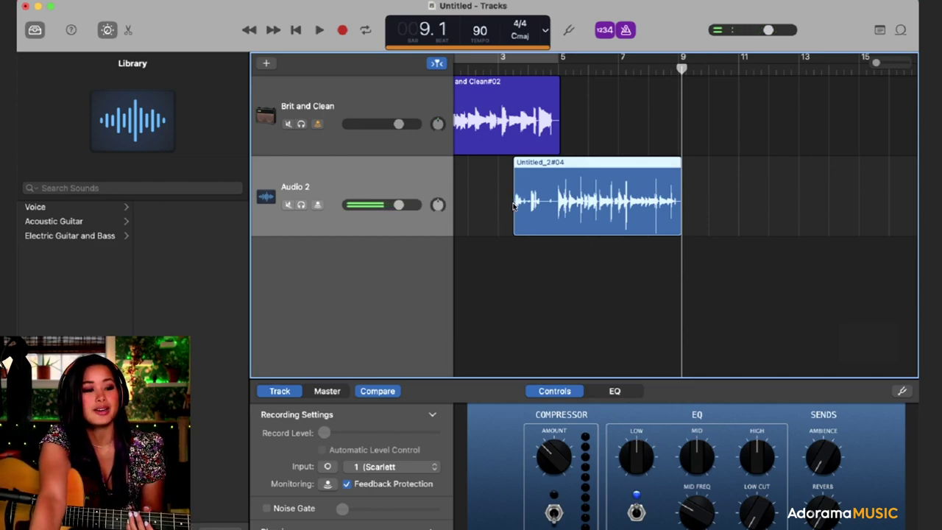
Step: Trim the start of acoustic region Untitled_2#04, then play both takes from the song start
drag(513, 206, 551, 206)
click(513, 70)
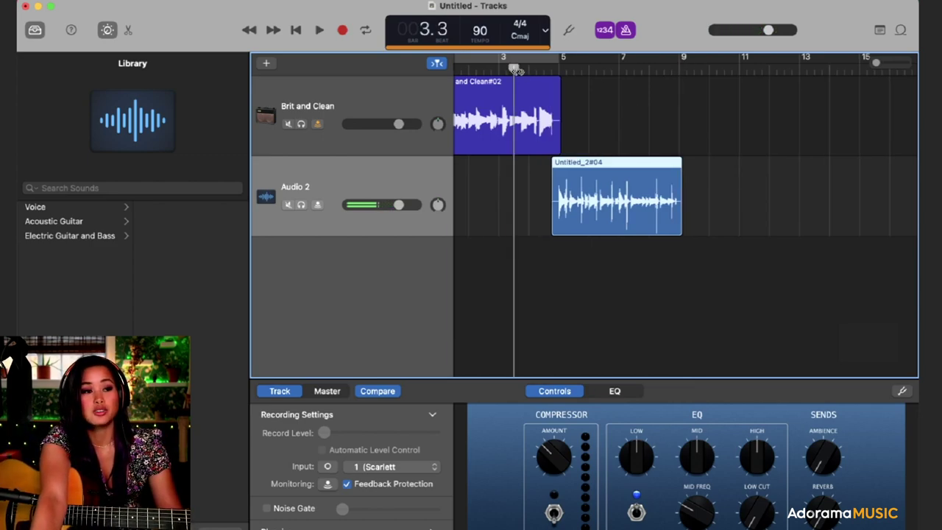
key(Return)
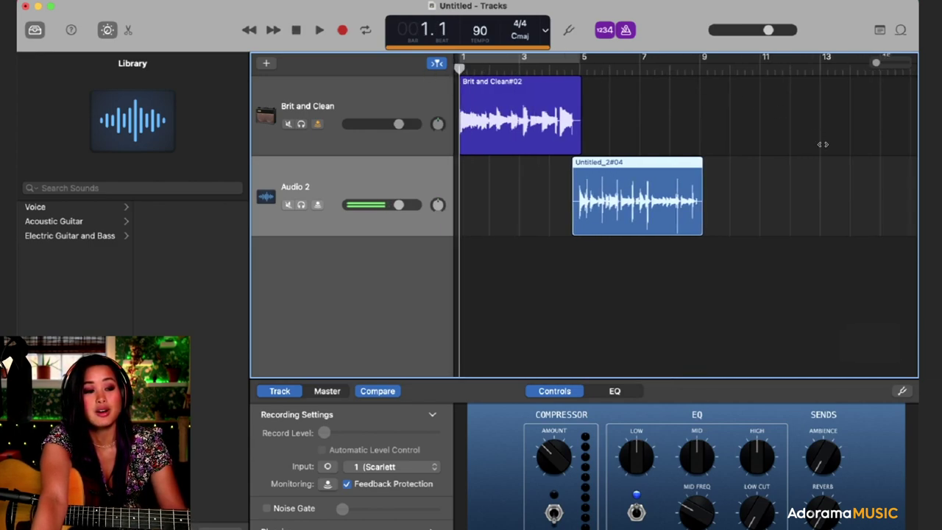
mouse_move(675, 162)
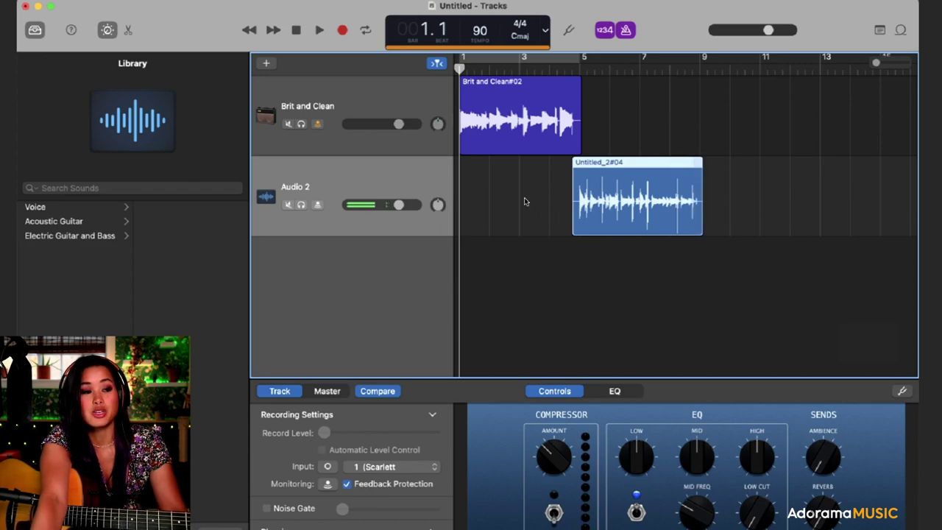
key(space)
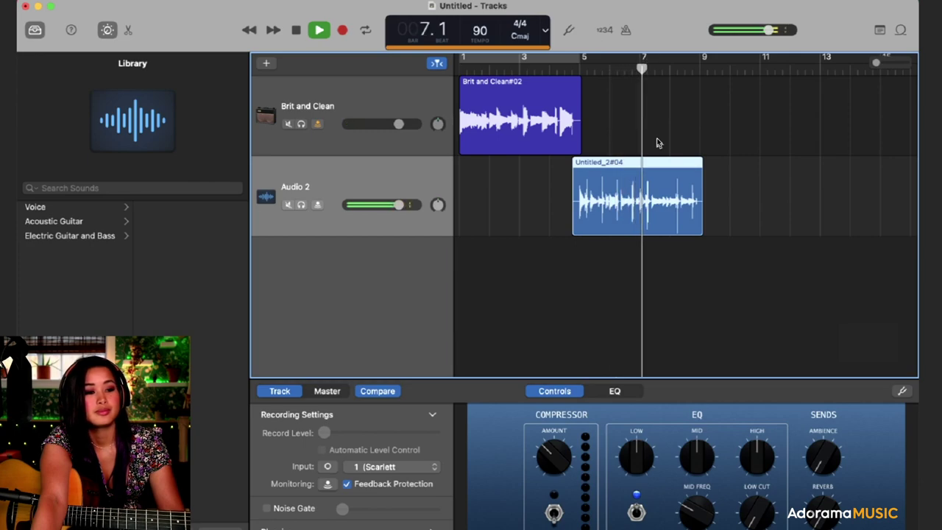
key(space)
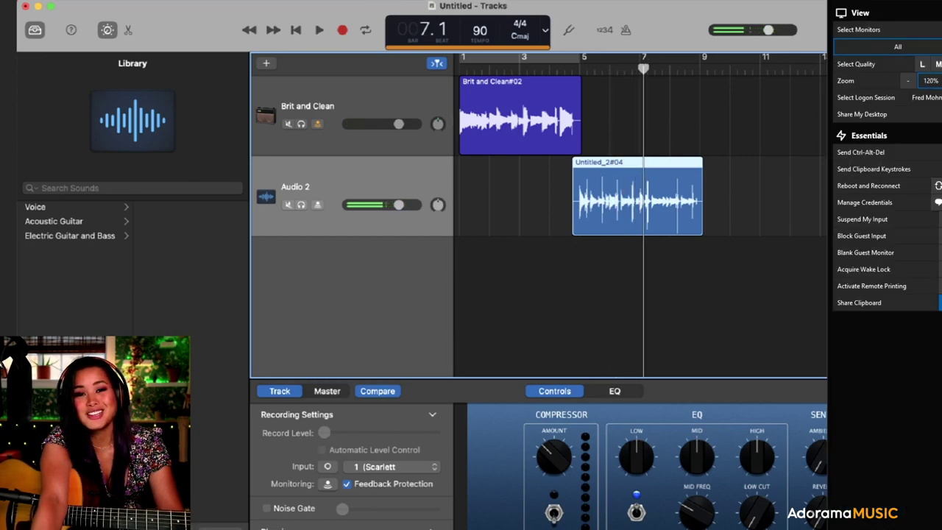